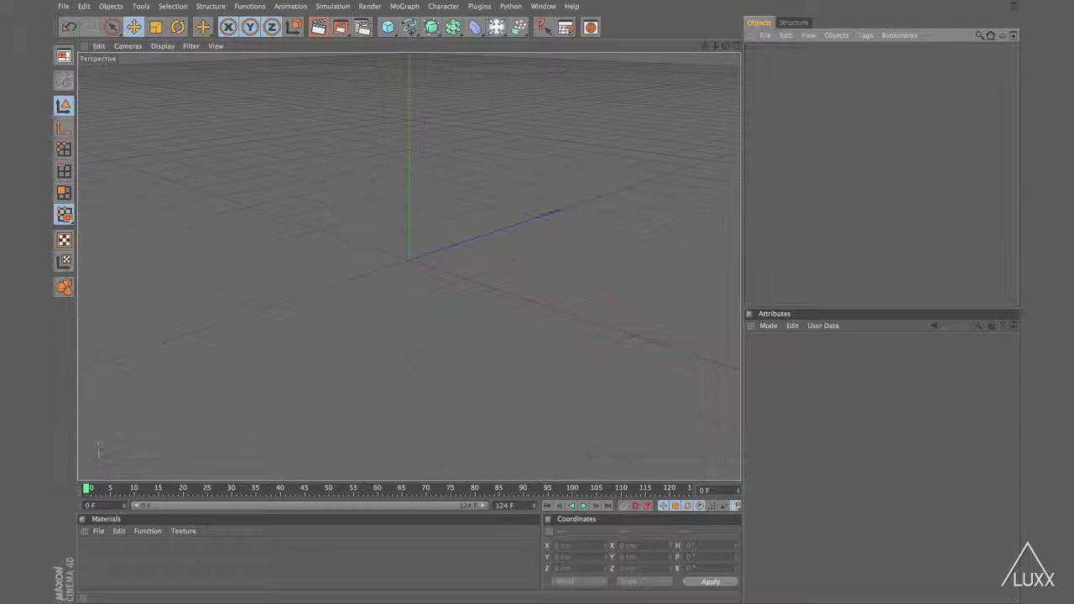
Step: Switch the Attribute Manager from Camera to Render Settings mode and drag its top edge up to make it taller
click(767, 327)
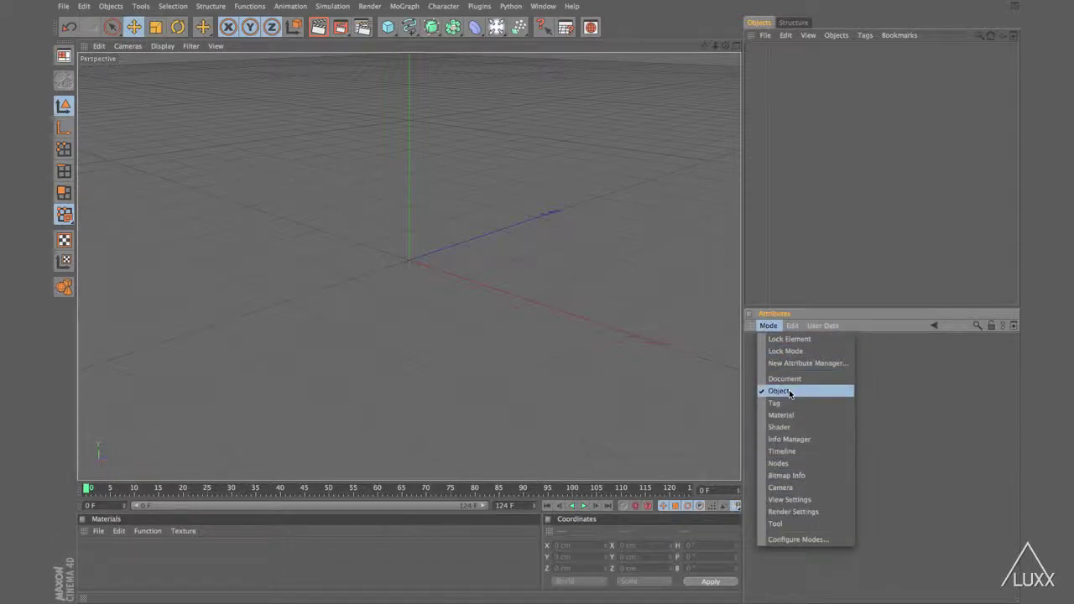
click(786, 488)
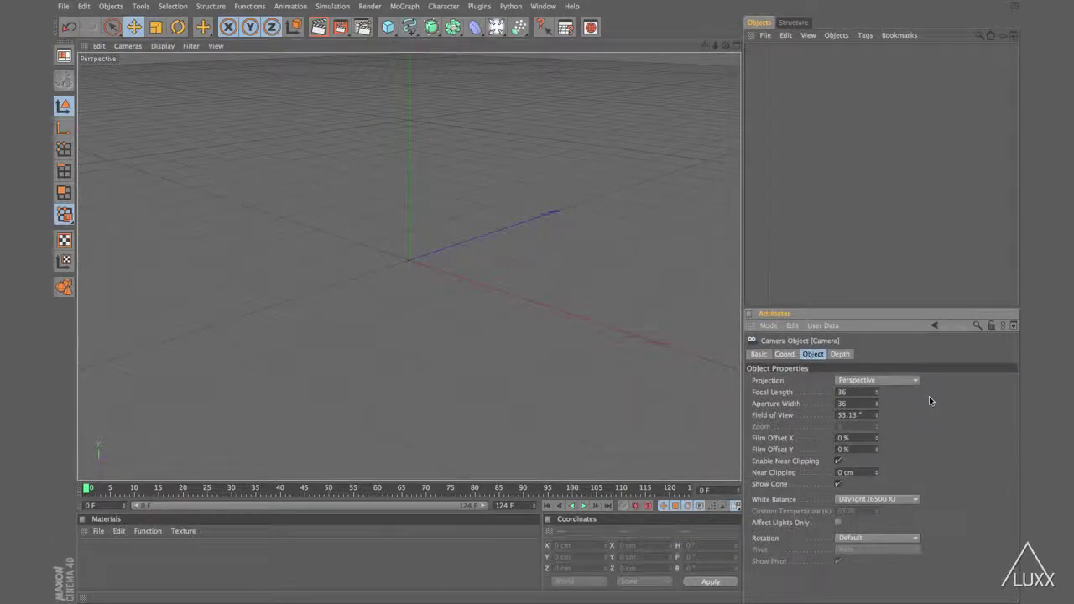
click(781, 327)
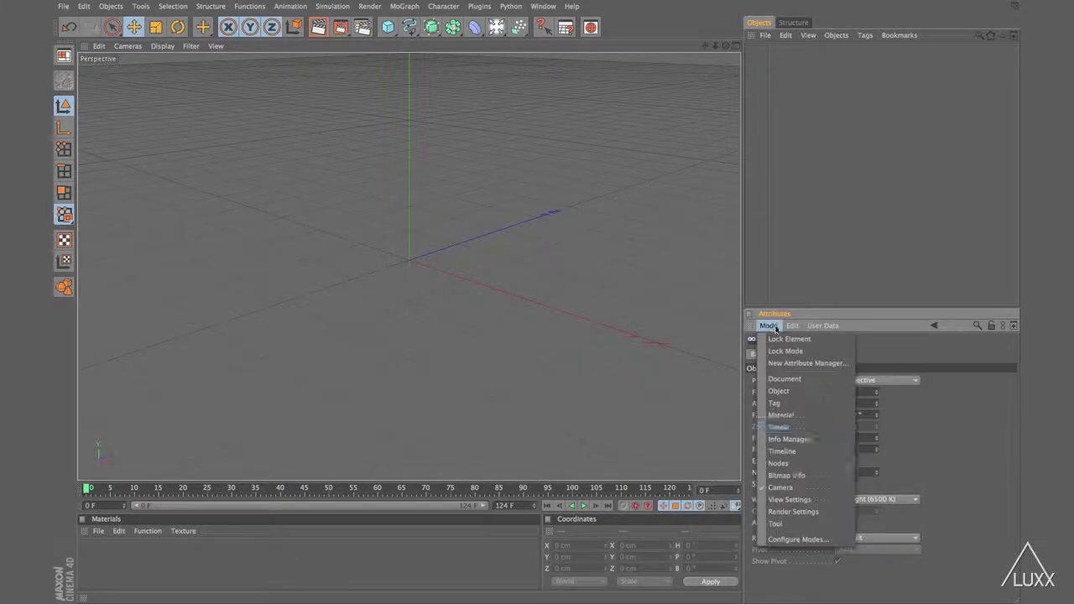
click(798, 513)
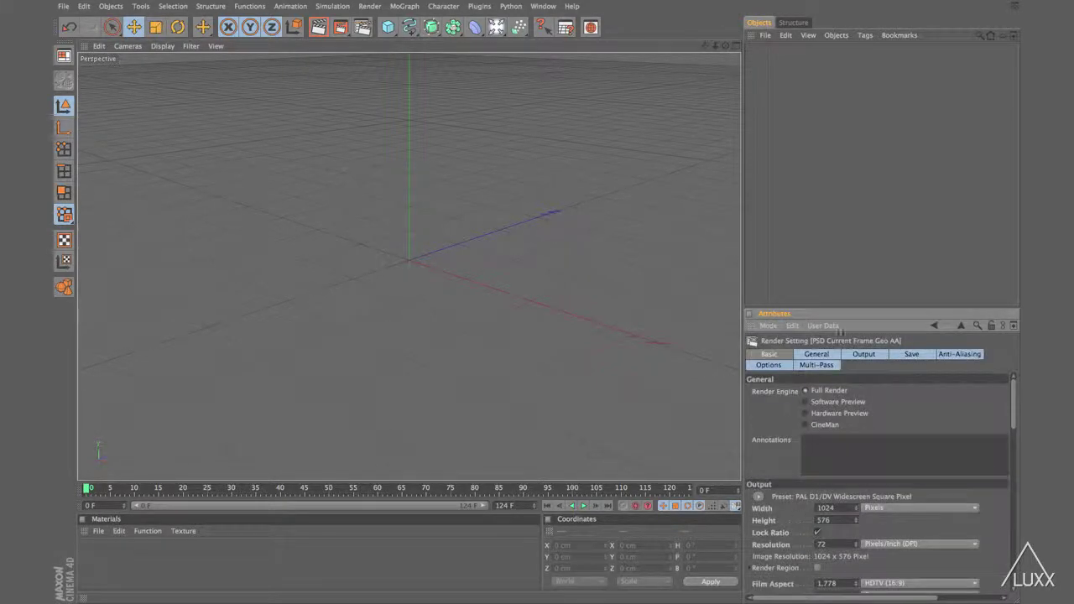
drag(855, 303, 850, 281)
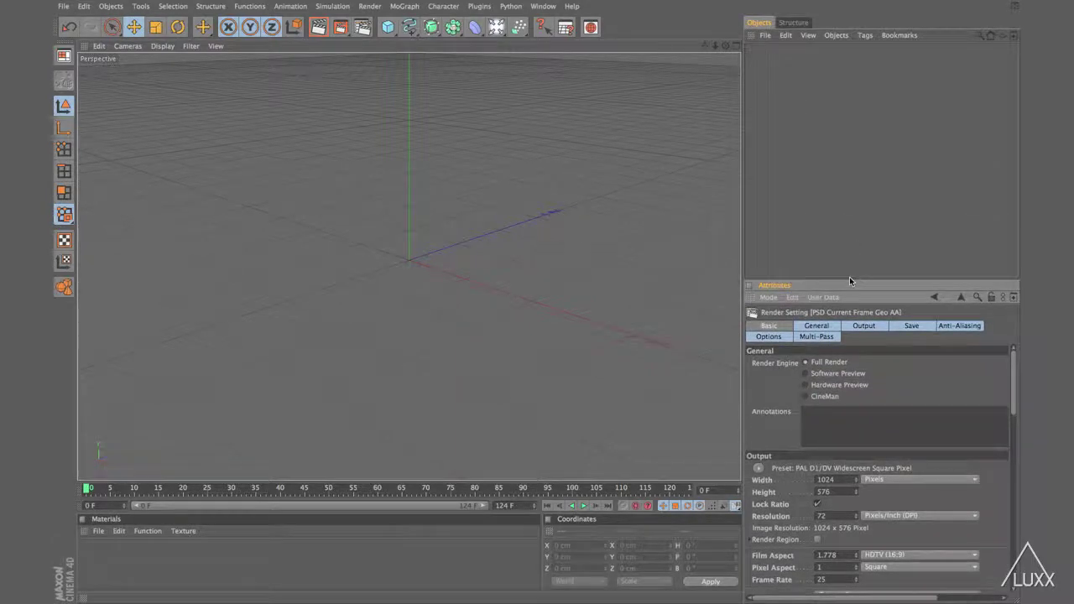
click(769, 297)
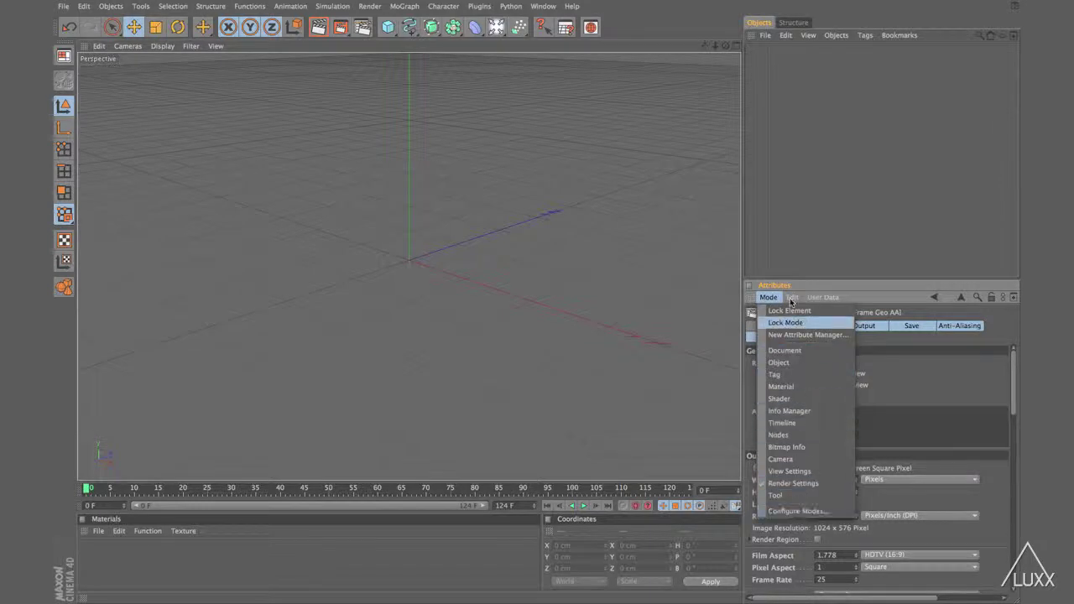
Step: Open a second floating Attribute Manager, place it over the viewport and enlarge it
click(764, 298)
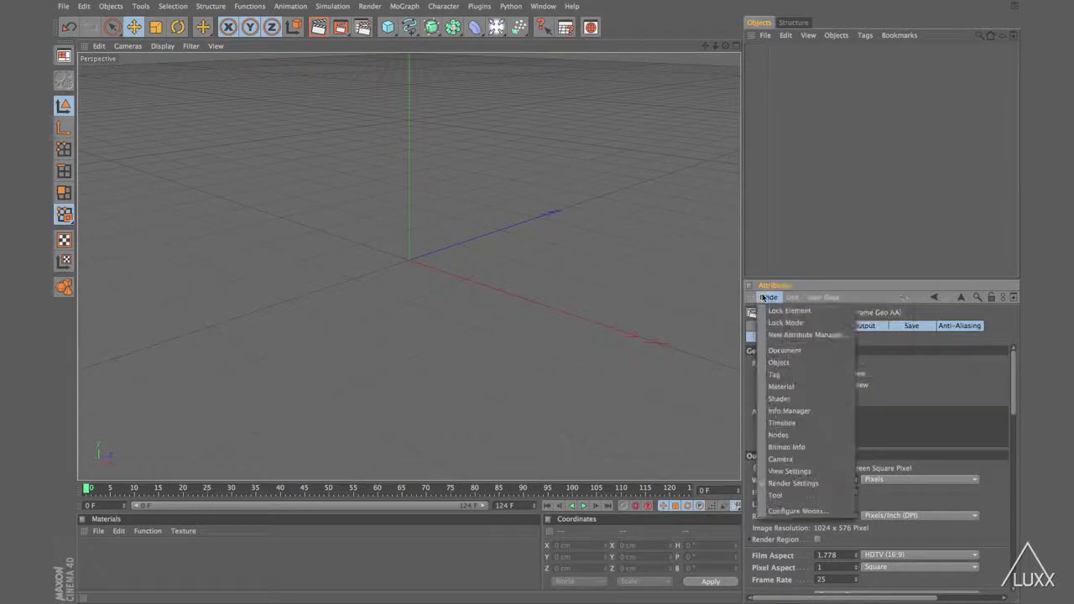
click(1014, 298)
drag(1001, 186, 585, 132)
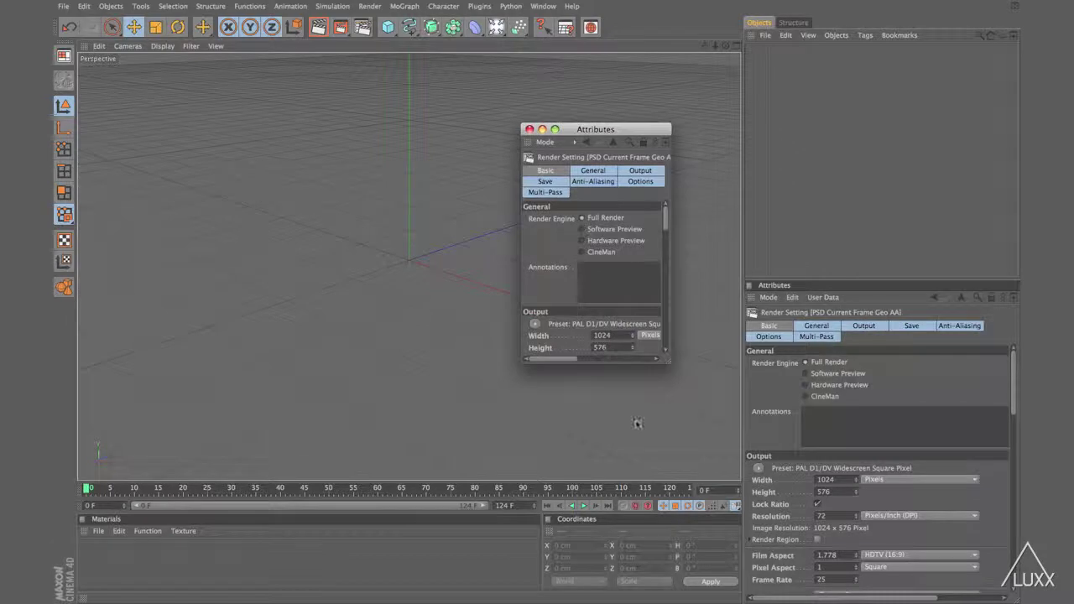
drag(672, 382, 771, 472)
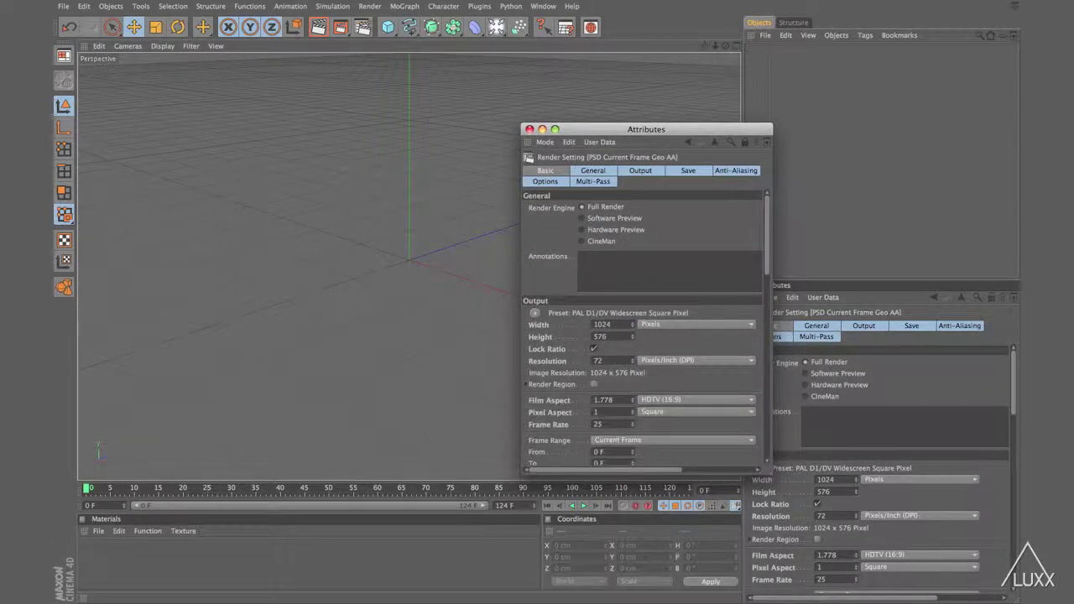
drag(612, 129, 537, 120)
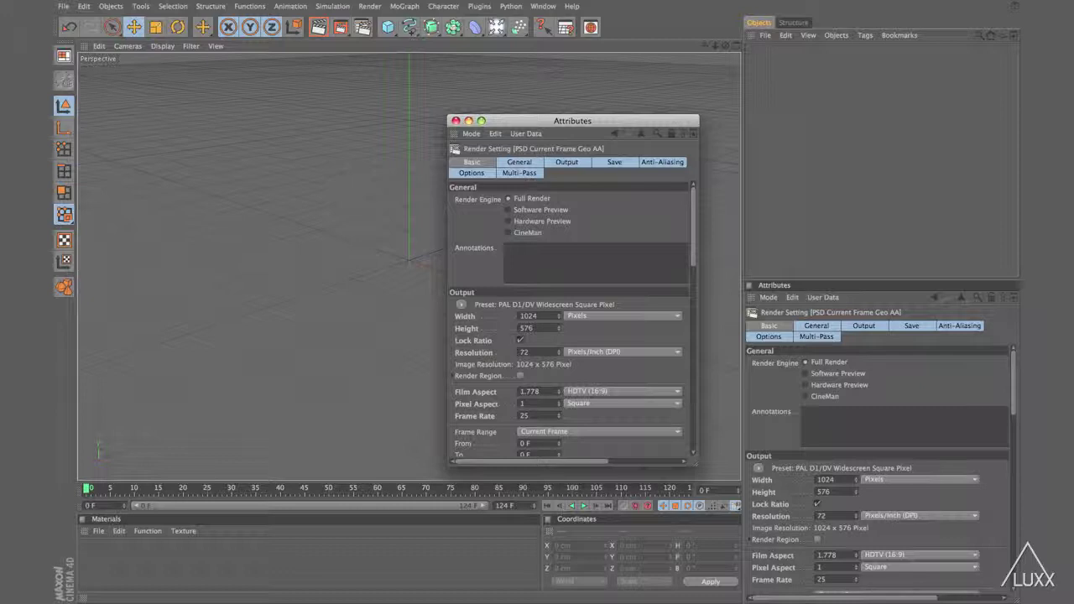
Step: Open Configure Modes for the floating Attribute Manager and move the dialog up and right
mouse_move(547, 121)
mouse_down()
mouse_move(573, 60)
mouse_move(554, 135)
mouse_up()
click(478, 147)
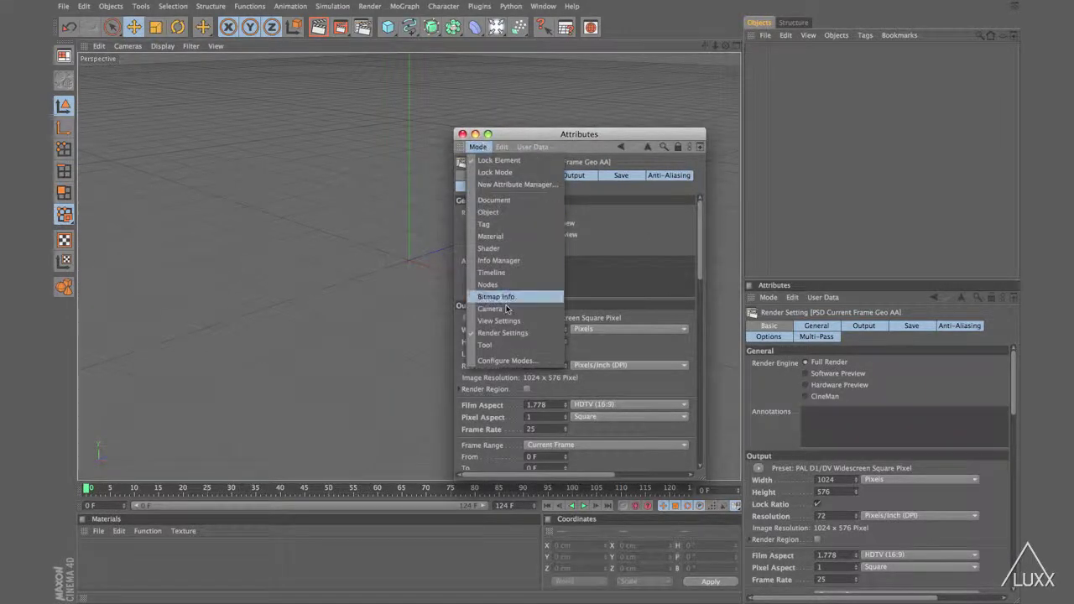
click(495, 359)
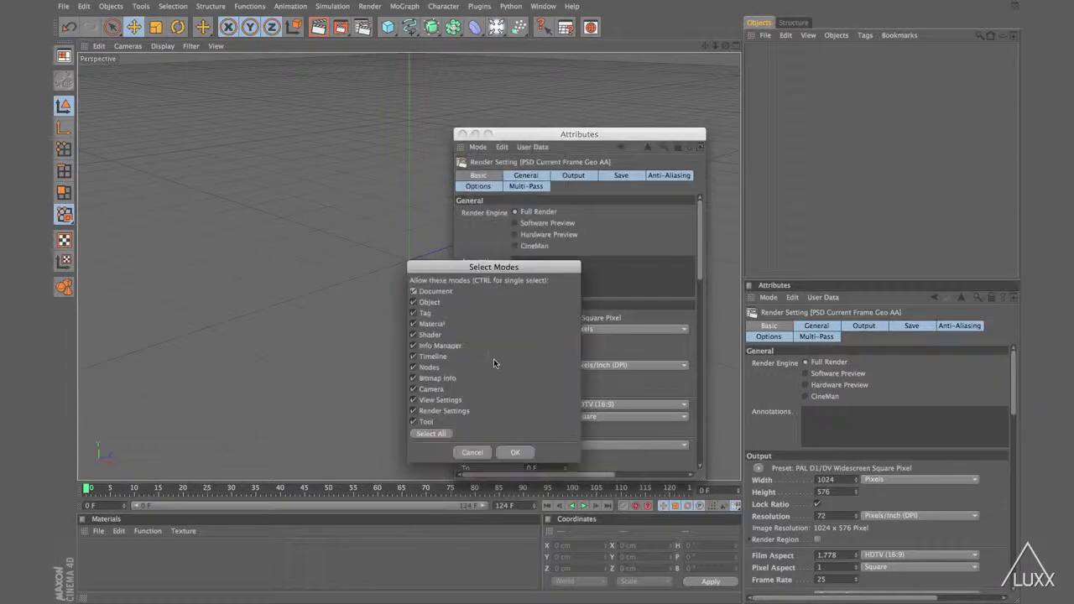
drag(493, 276, 570, 172)
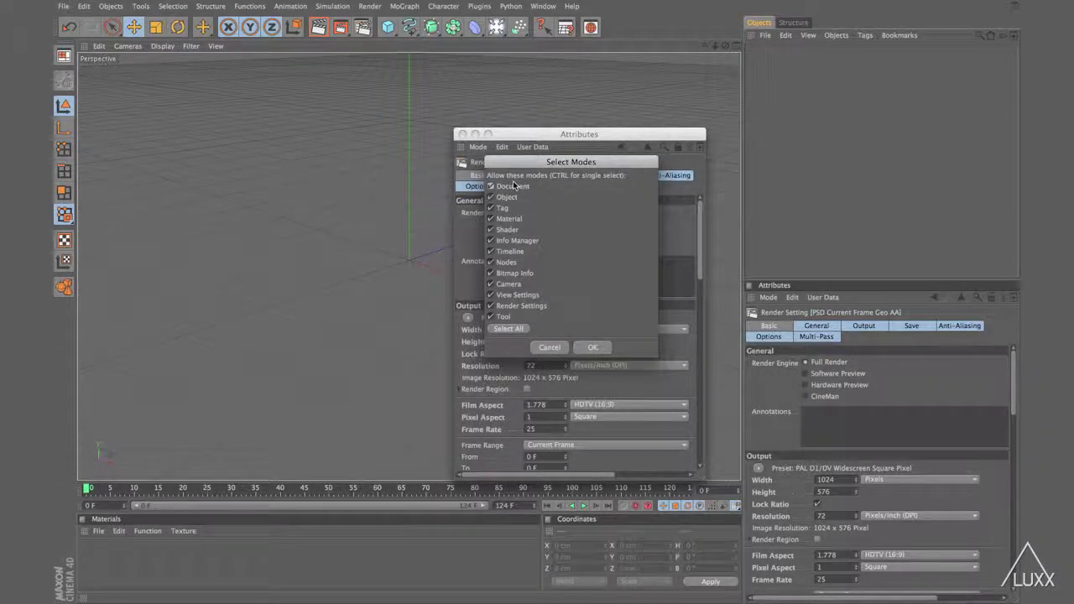
Step: Disable every mode from Document through Render Settings, leaving only Tool, and confirm
click(491, 186)
click(491, 196)
click(491, 207)
click(491, 218)
click(491, 229)
click(492, 240)
click(491, 251)
click(491, 262)
click(491, 273)
click(491, 283)
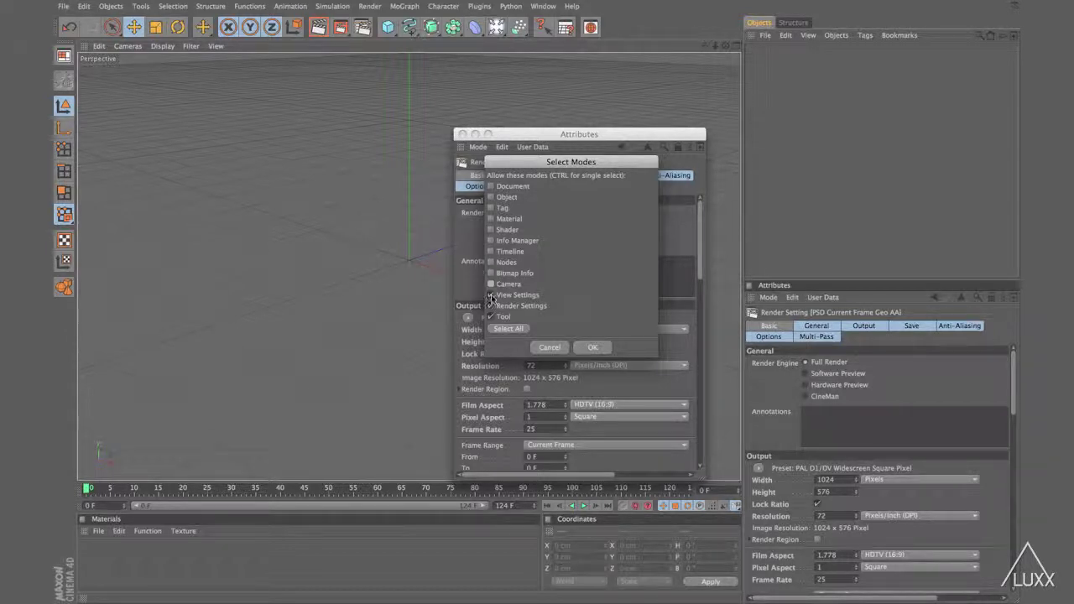
click(491, 295)
click(491, 305)
click(594, 348)
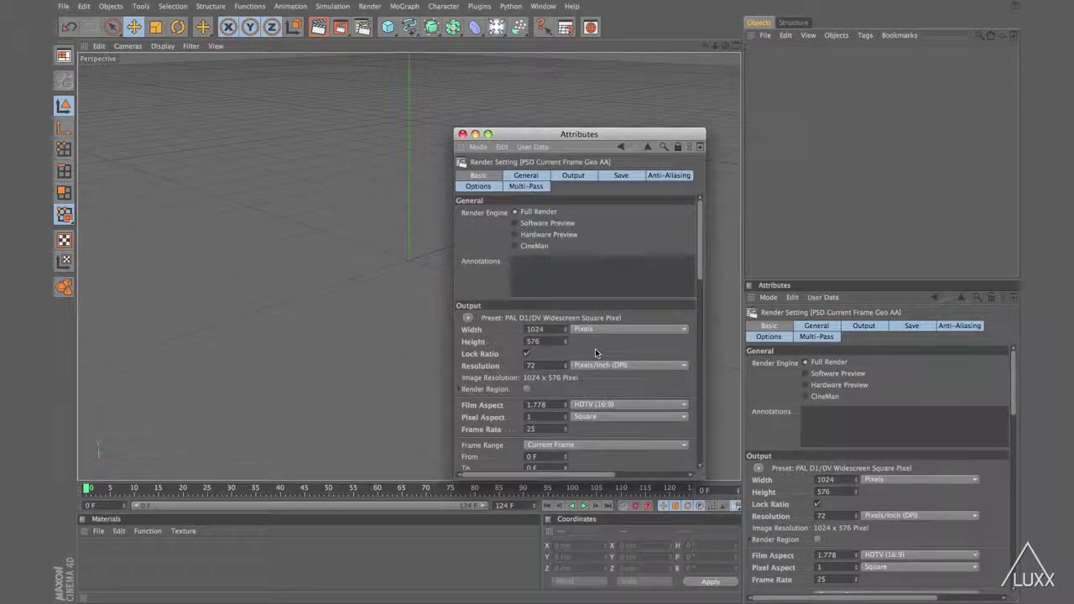
Step: Add a cube, activate the floating manager, and select the Move tool to show Soft Selection settings
click(389, 28)
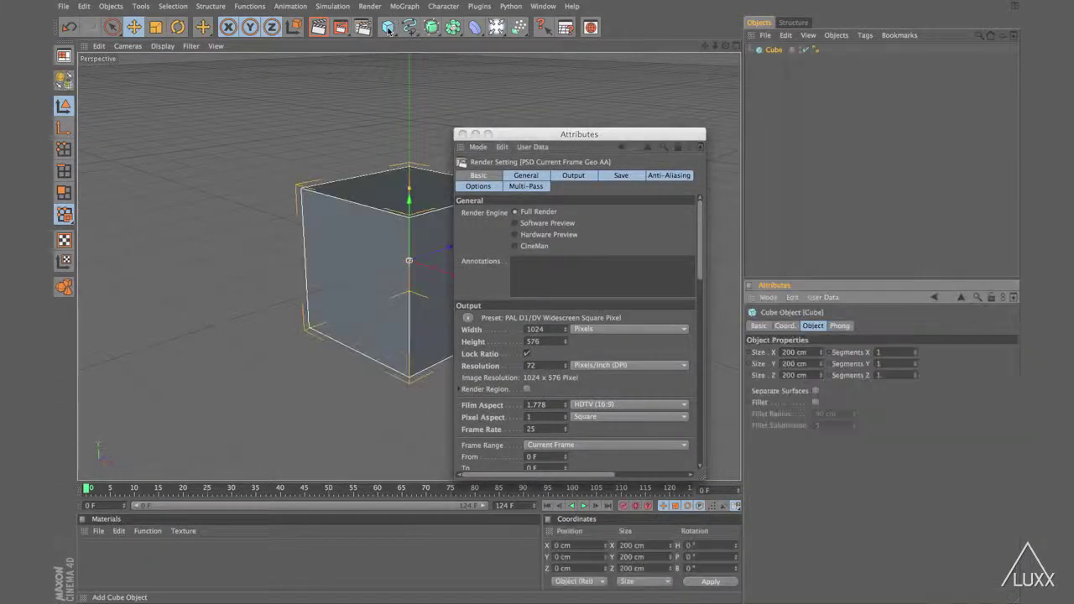
click(679, 148)
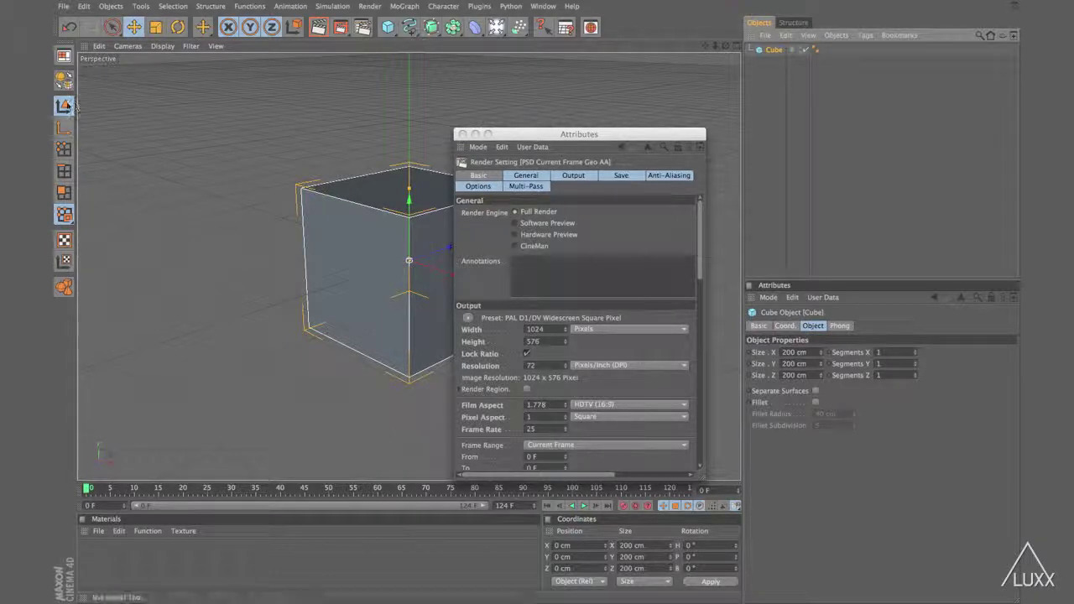
click(133, 27)
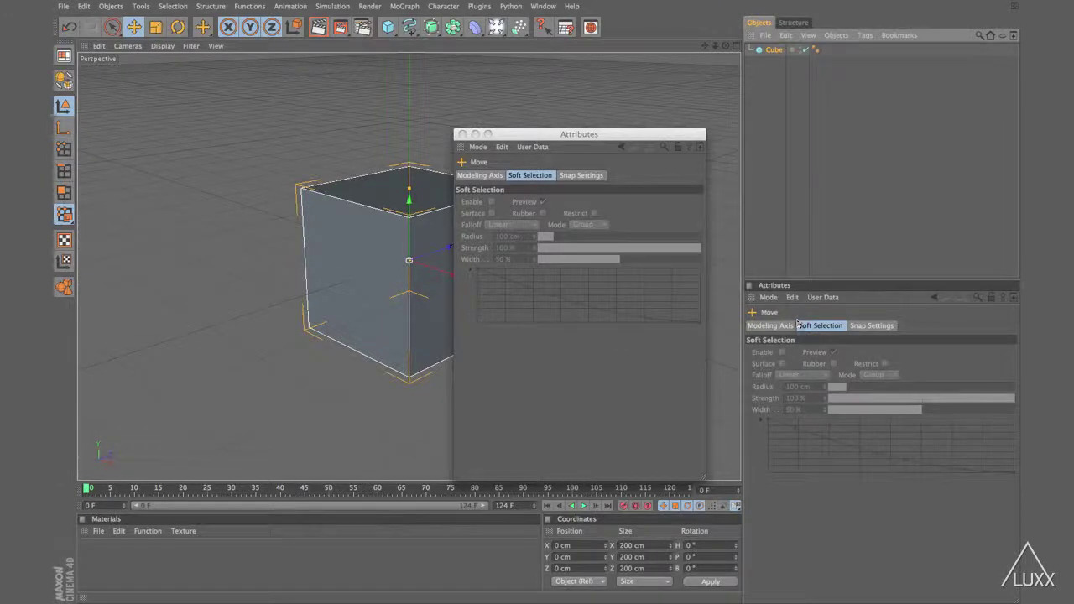
Step: Disallow Tool mode in the original docked Attribute Manager's Configure Modes settings
click(768, 297)
click(796, 511)
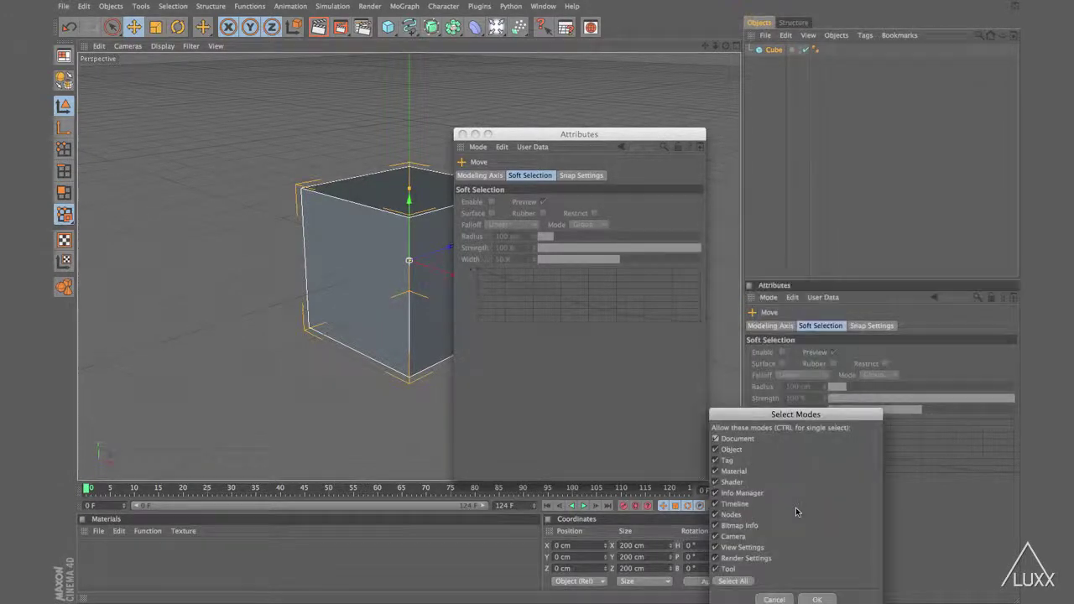
drag(793, 418, 786, 207)
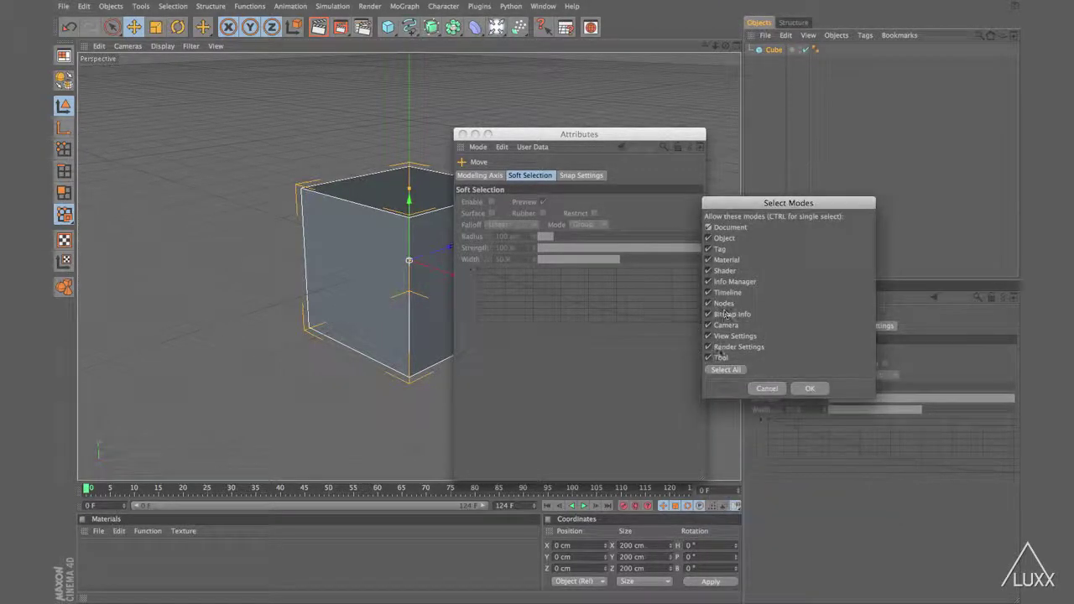
click(709, 358)
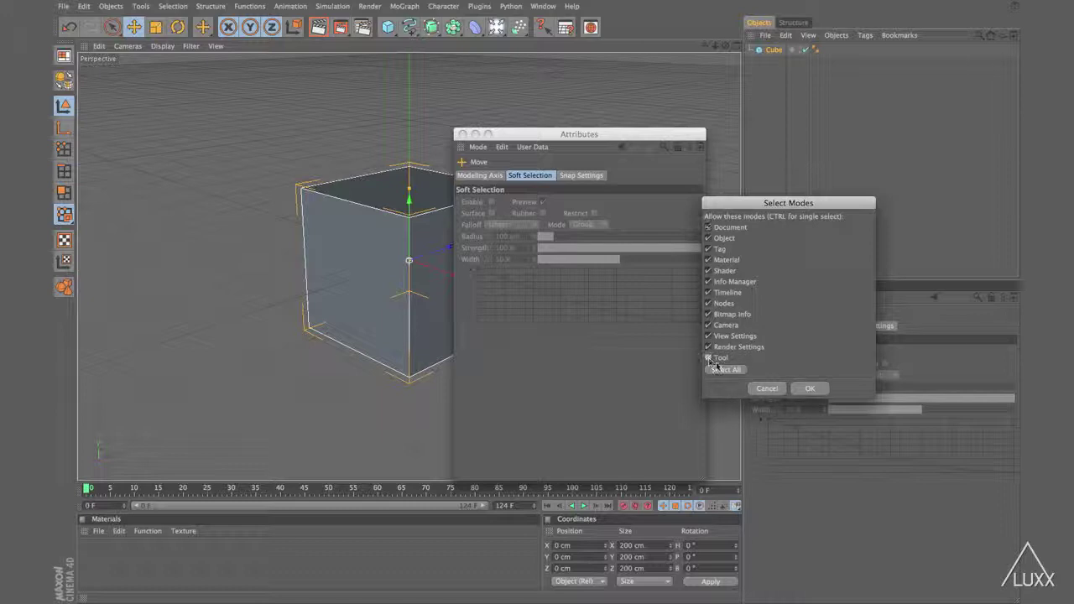
click(808, 389)
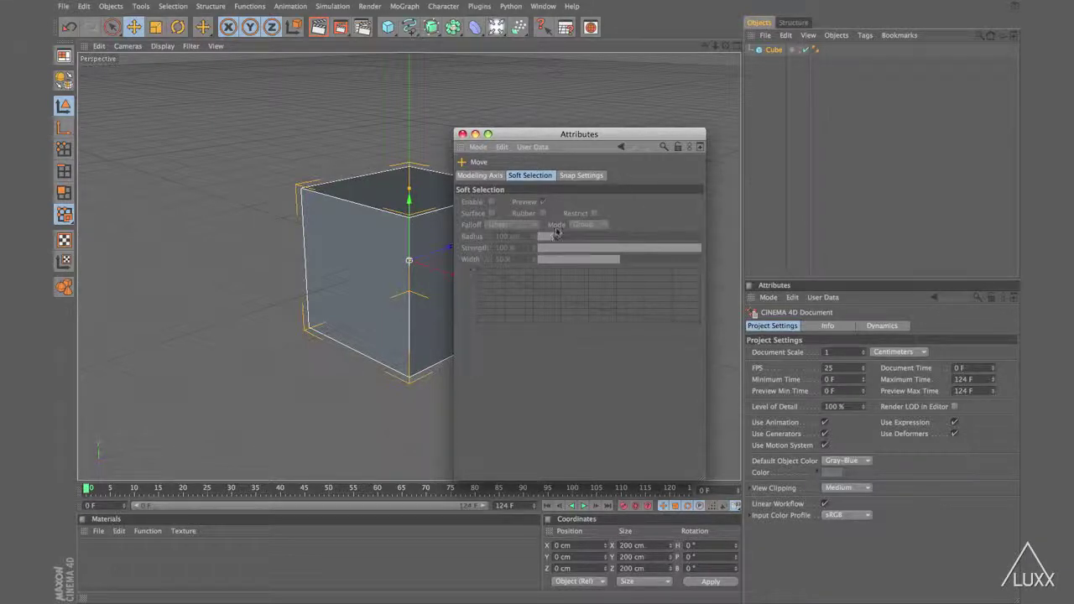
Step: Delete the cube, move the tool Attributes window aside, then undock and close the Structure manager
click(775, 51)
key(Delete)
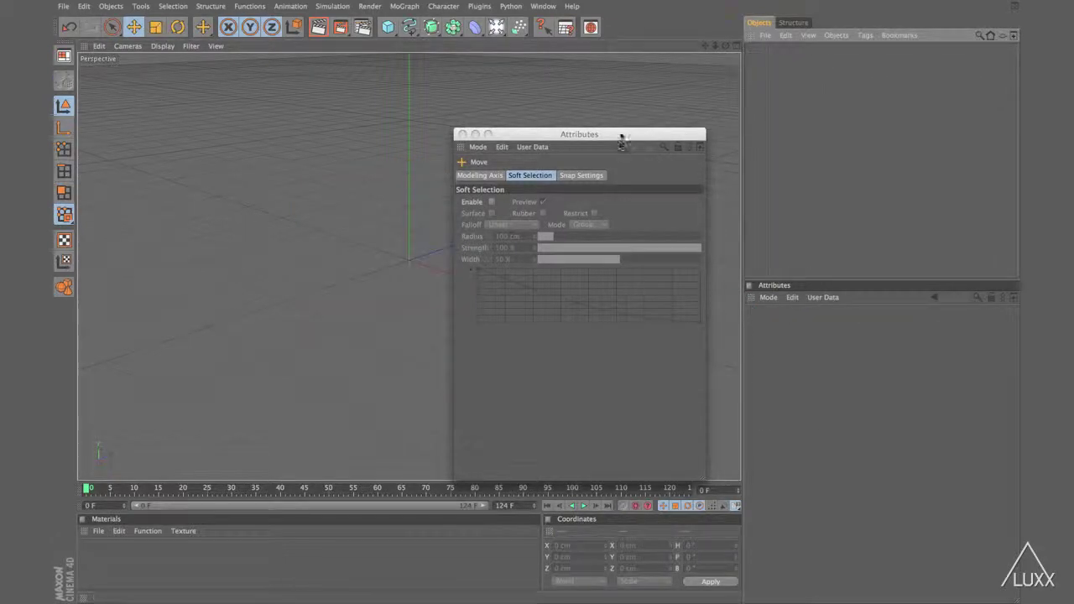
drag(620, 133, 482, 83)
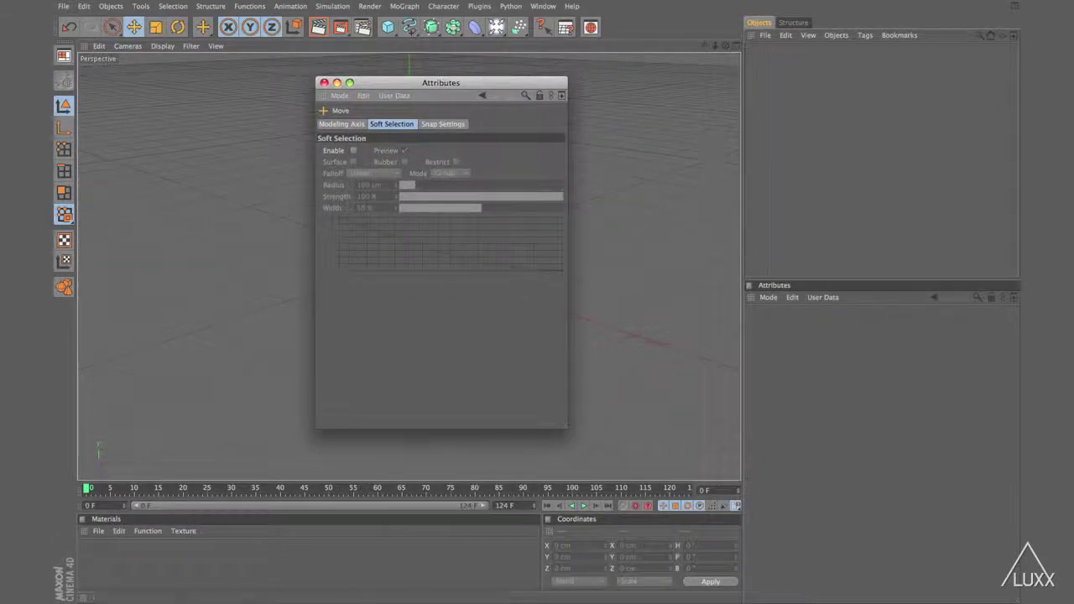
click(793, 23)
click(750, 38)
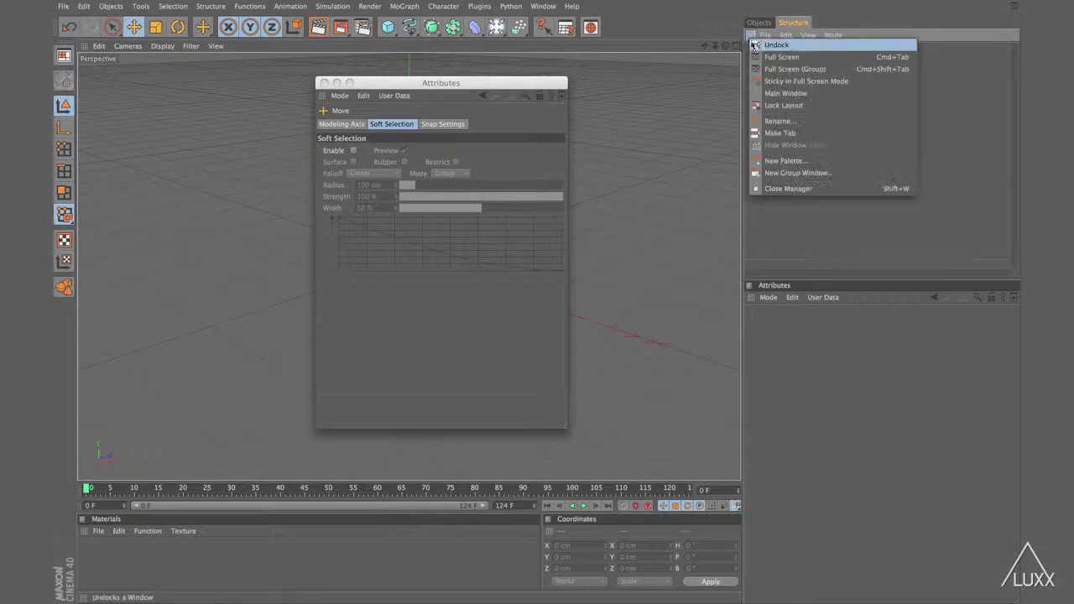
click(759, 43)
click(753, 23)
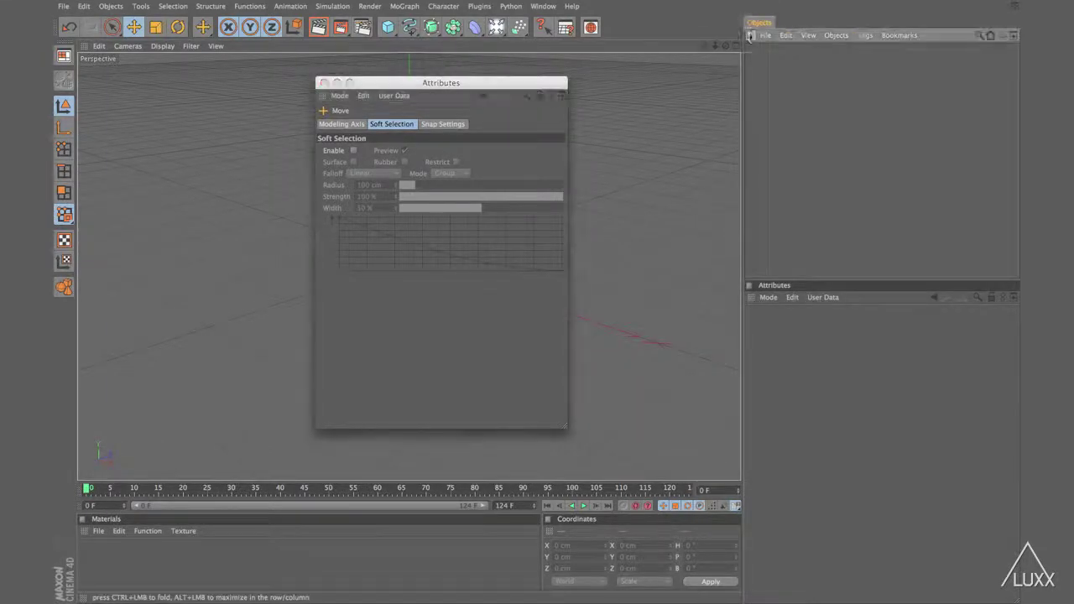
Step: Dock the tool Attributes below the original Attributes and resize the dividers to widen the viewport
click(741, 170)
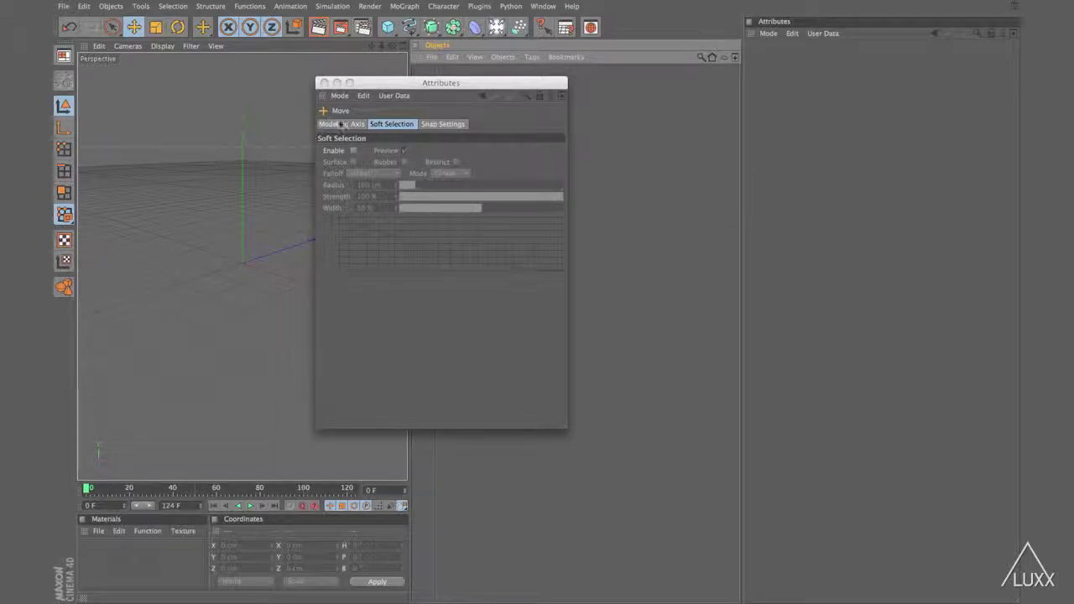
drag(815, 352, 879, 529)
drag(800, 309, 808, 378)
drag(737, 329, 791, 325)
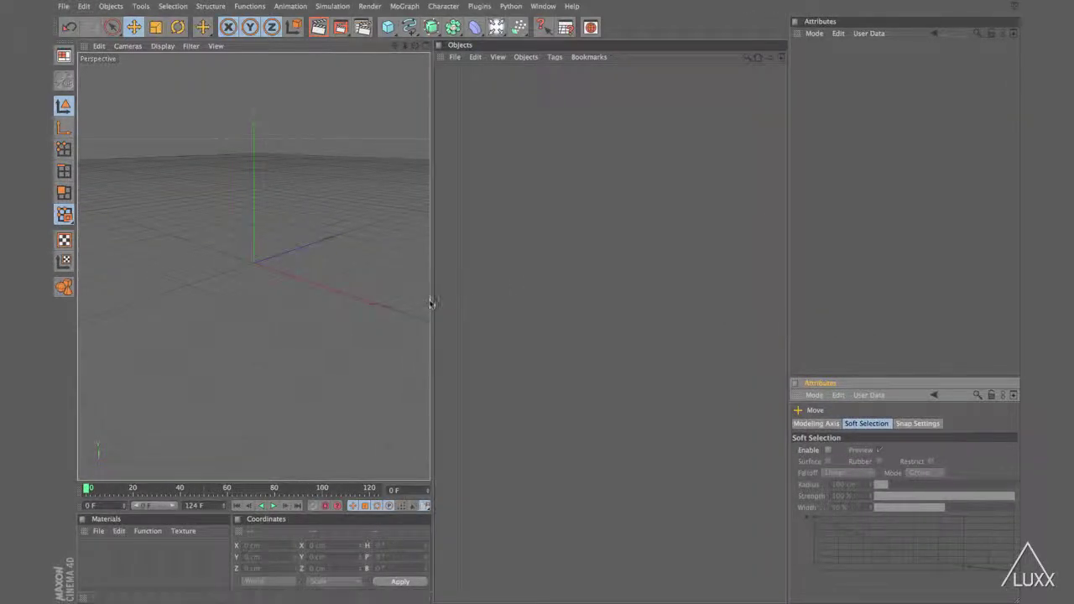
drag(433, 300, 566, 313)
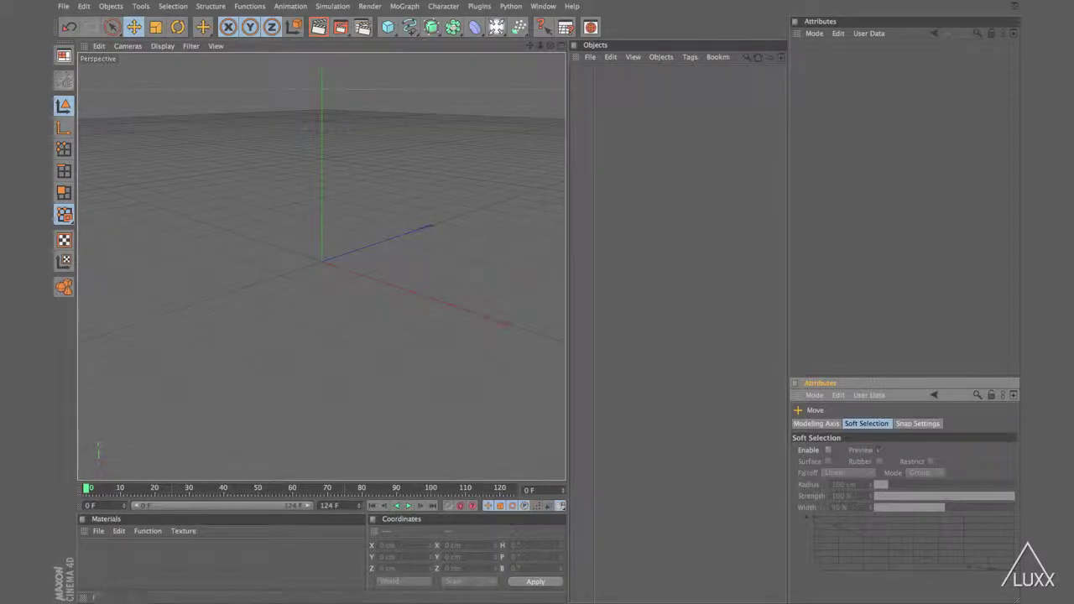
Step: Add an editable cube, choose the Magnet tool in Points mode, and enlarge the Attributes panels
click(388, 27)
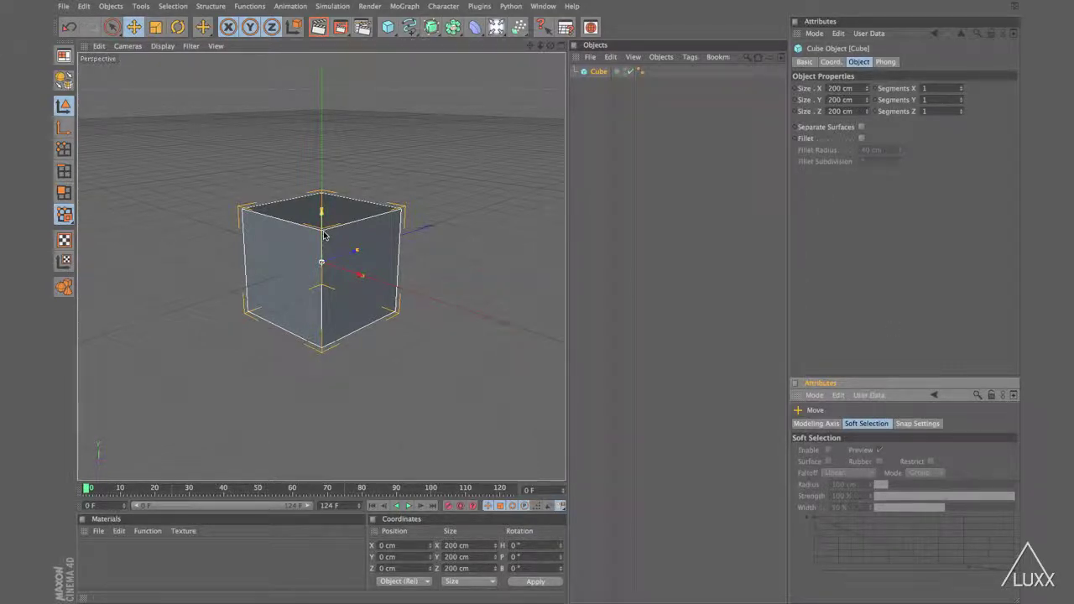
key(c)
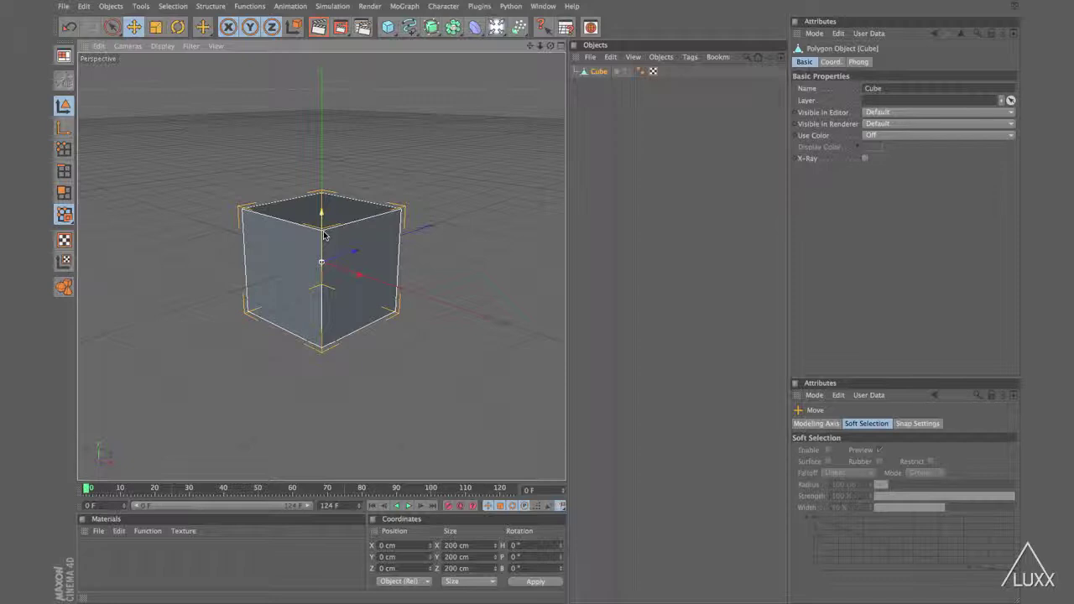
click(208, 6)
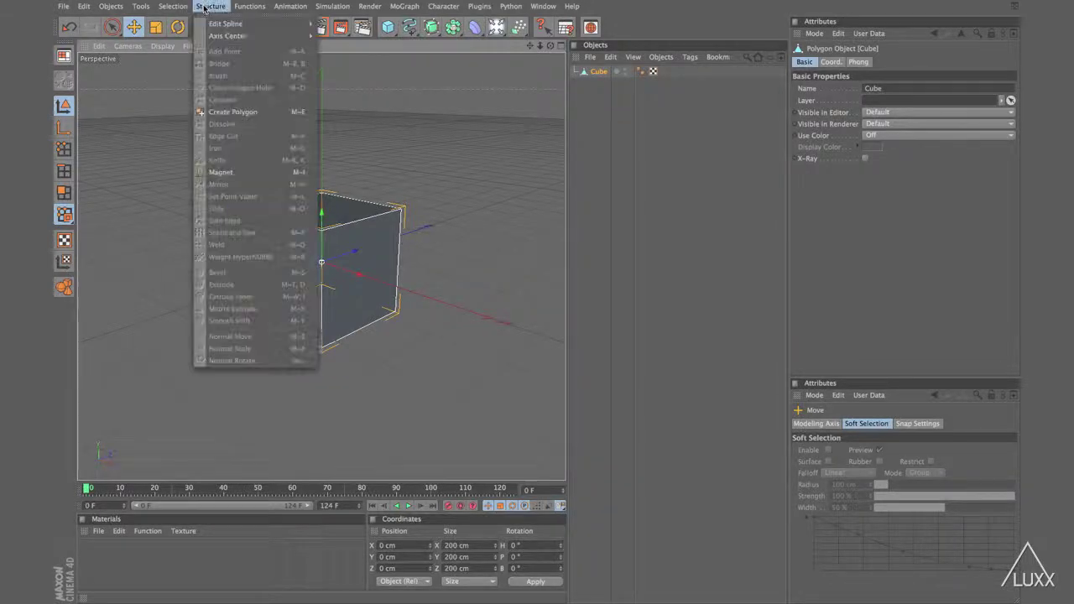
click(233, 171)
click(63, 149)
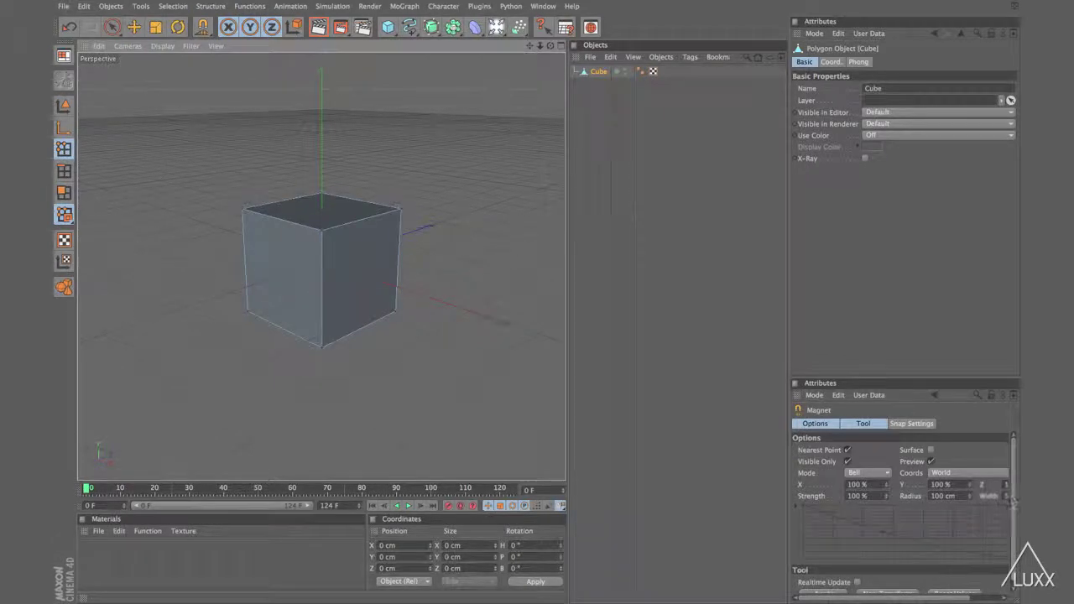
drag(917, 380, 914, 314)
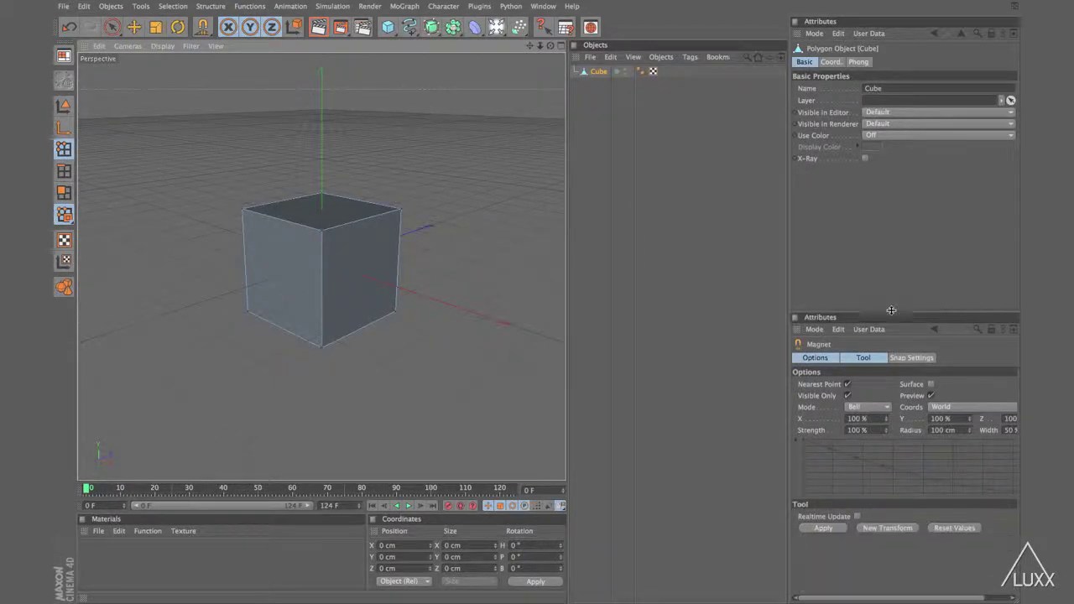
drag(789, 384, 762, 384)
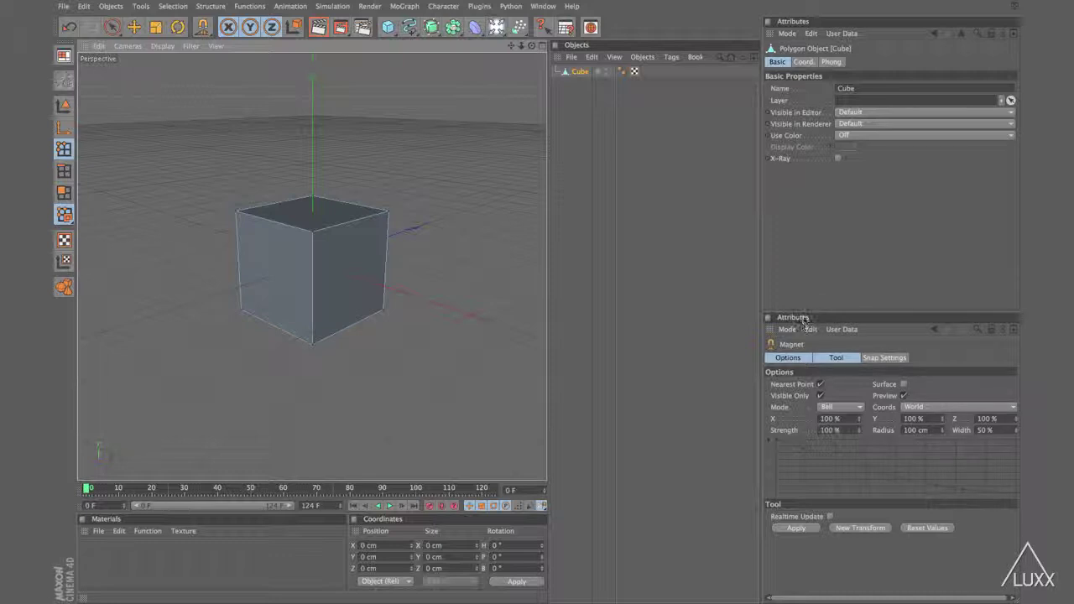
Step: Make the lower Attributes panel a tab and rename it 'Tools'
right_click(804, 319)
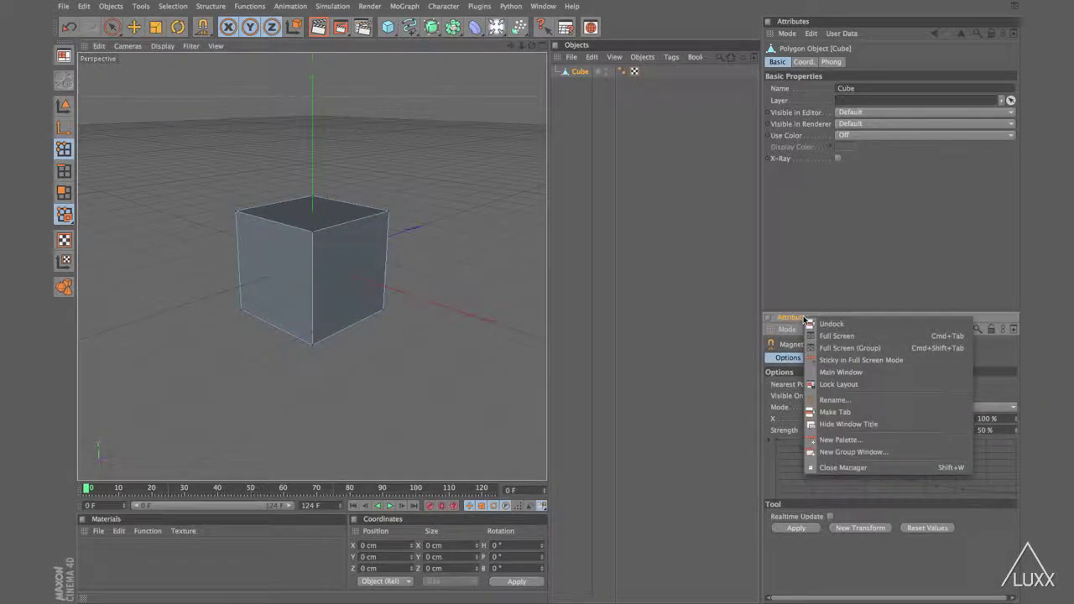
click(835, 412)
right_click(791, 320)
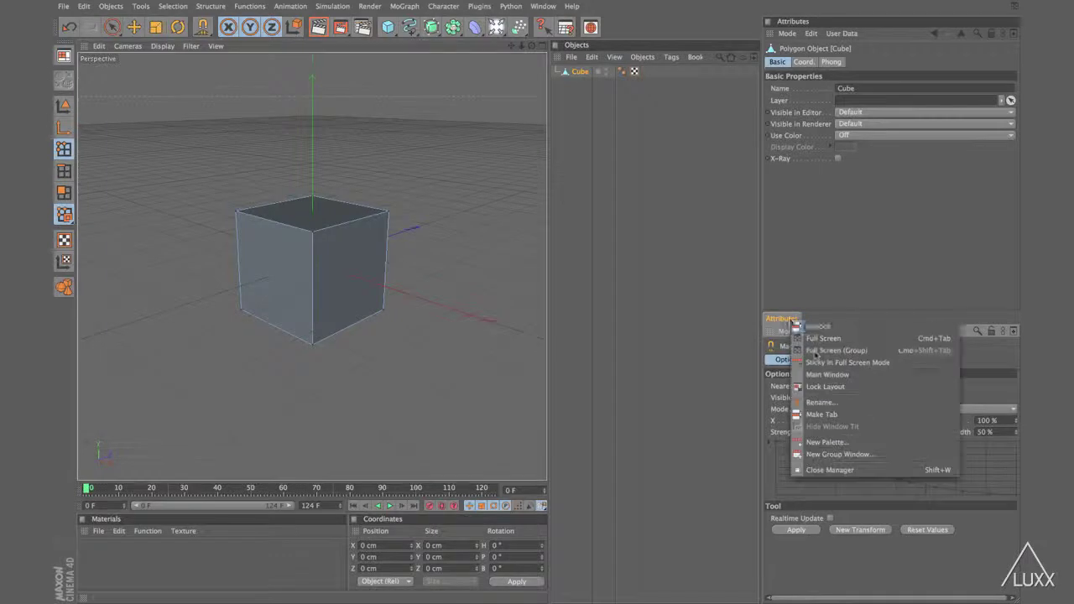
click(838, 405)
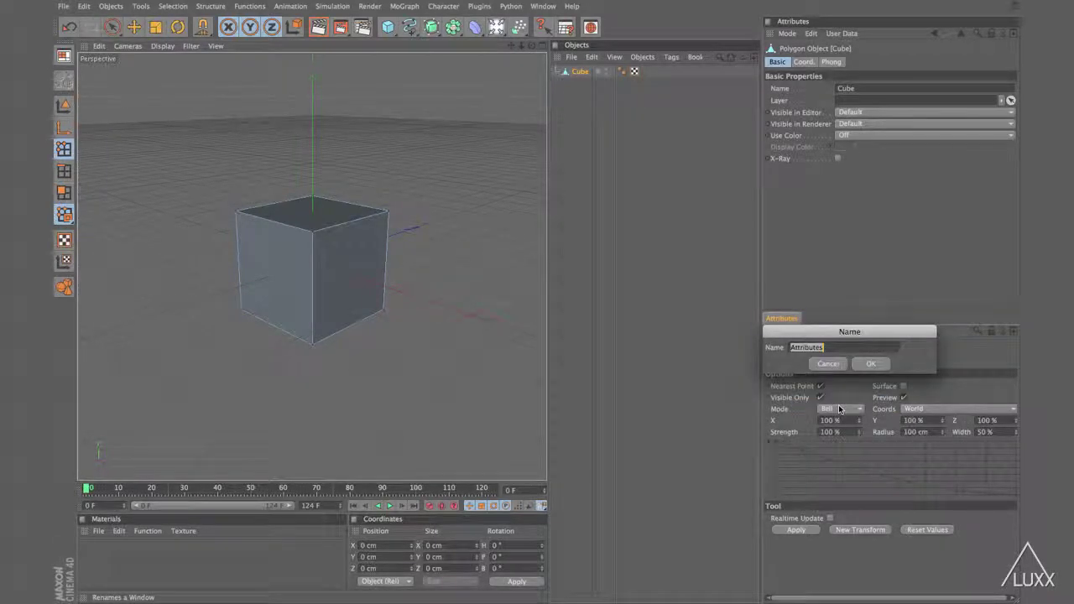
text(Tools)
click(869, 363)
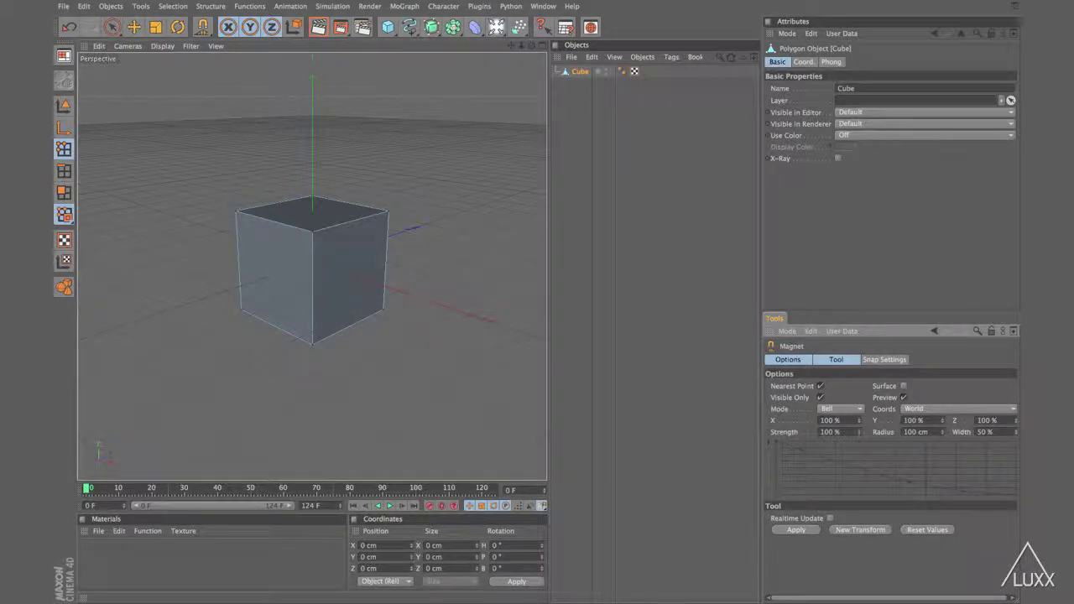
Step: Switch to the Animation layout and show the Tools tab in the lower-right panel
click(63, 57)
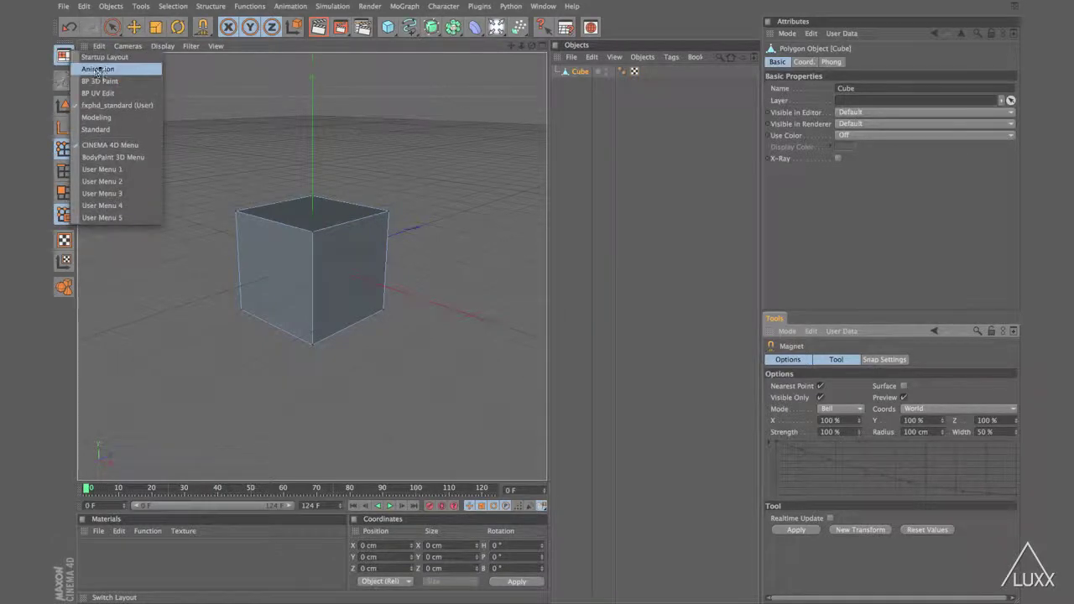
click(84, 68)
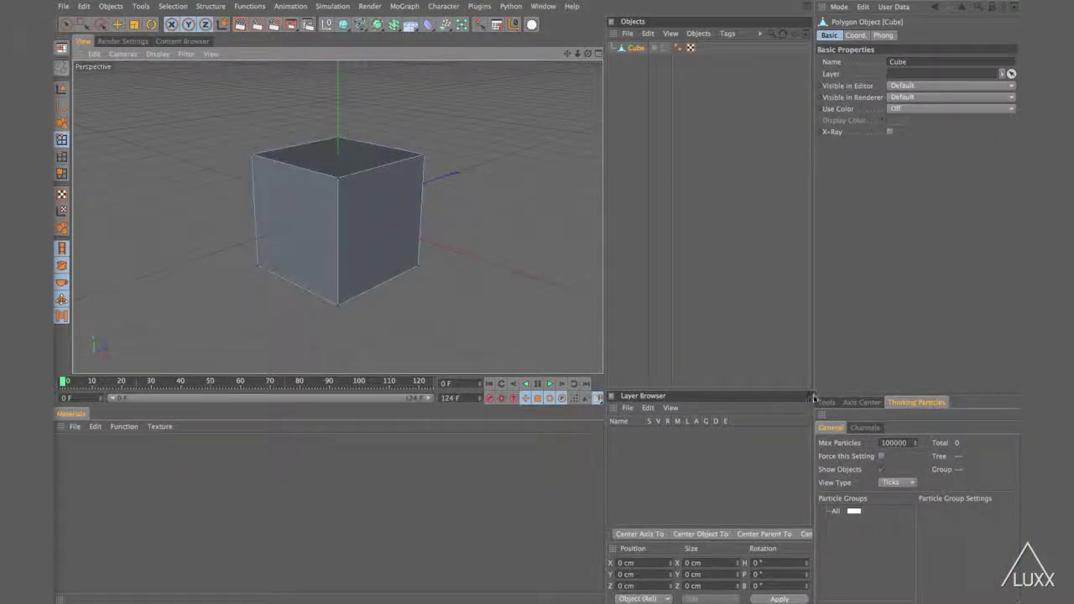
click(819, 402)
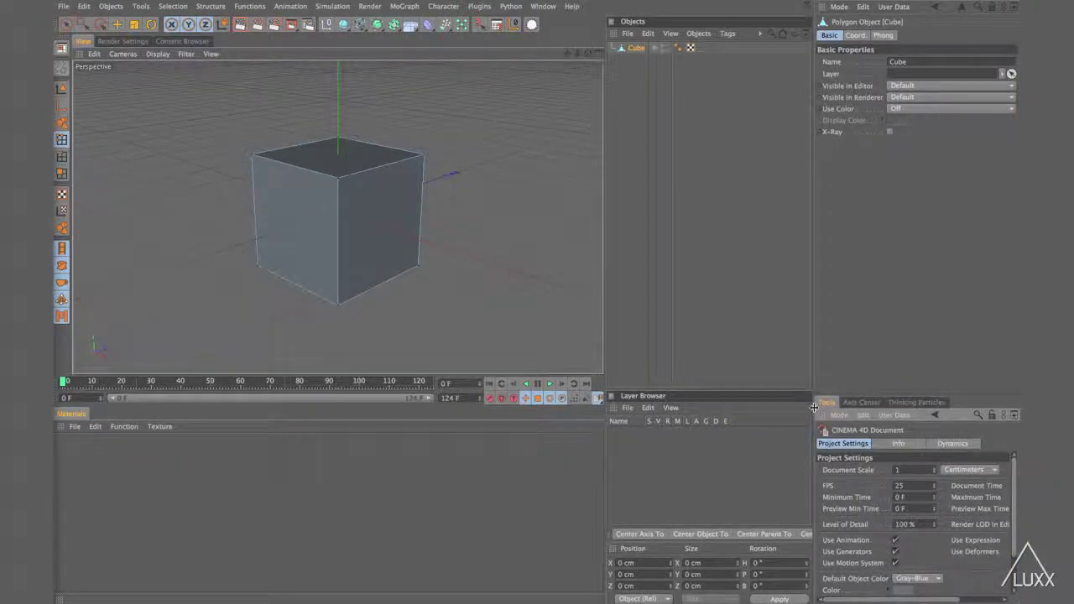